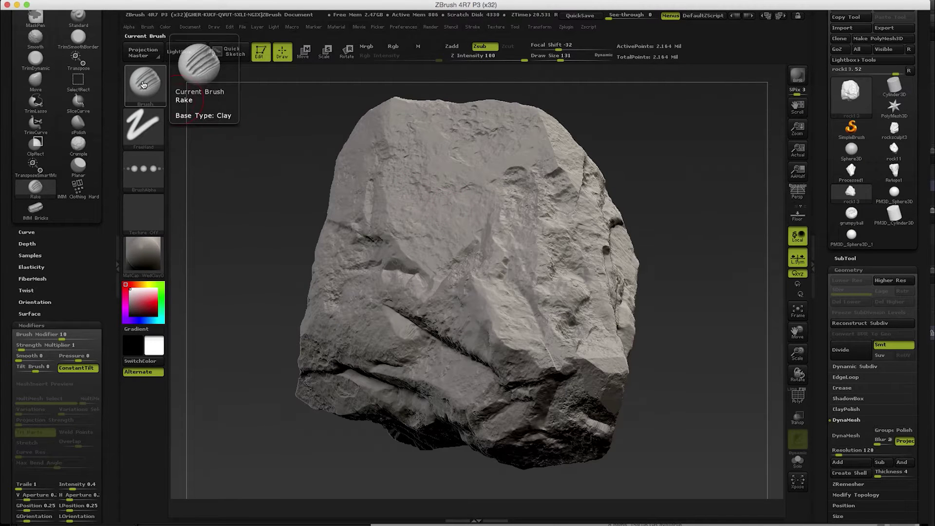
Step: Load the TrimSmoothBorder brush from the Trim folder of the LightBox brush library
left_click(143, 85)
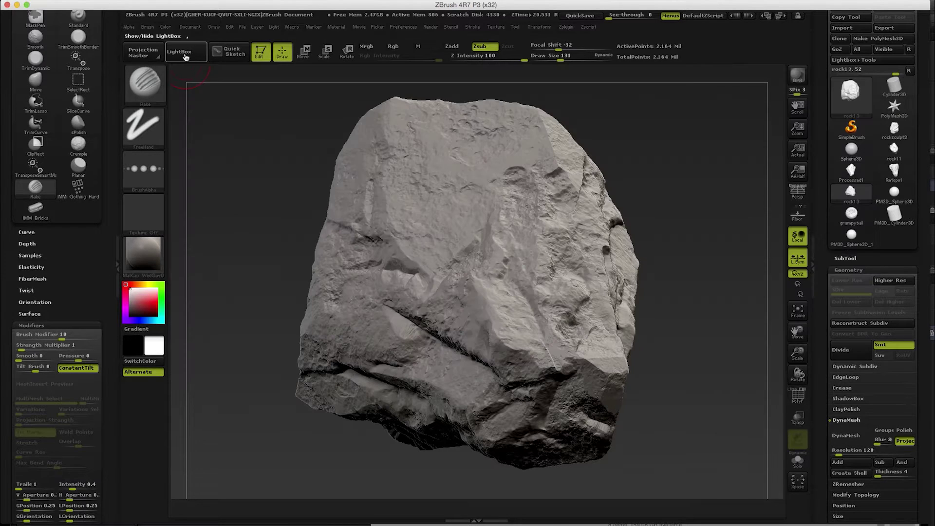
left_click(185, 57)
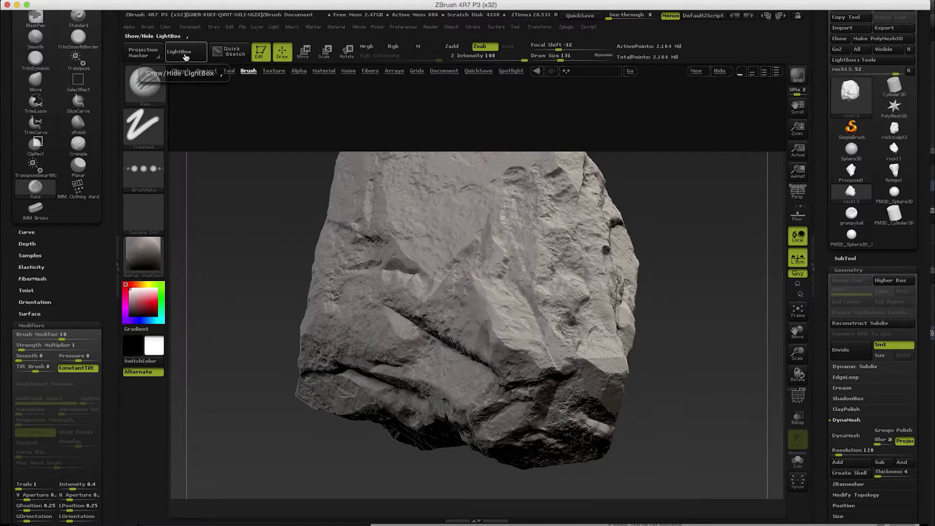
left_click(248, 71)
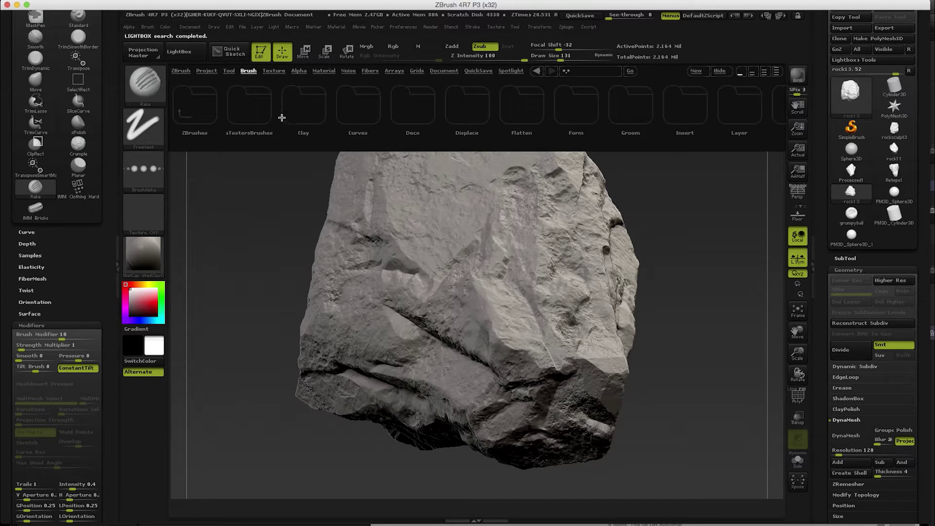
left_click(469, 114)
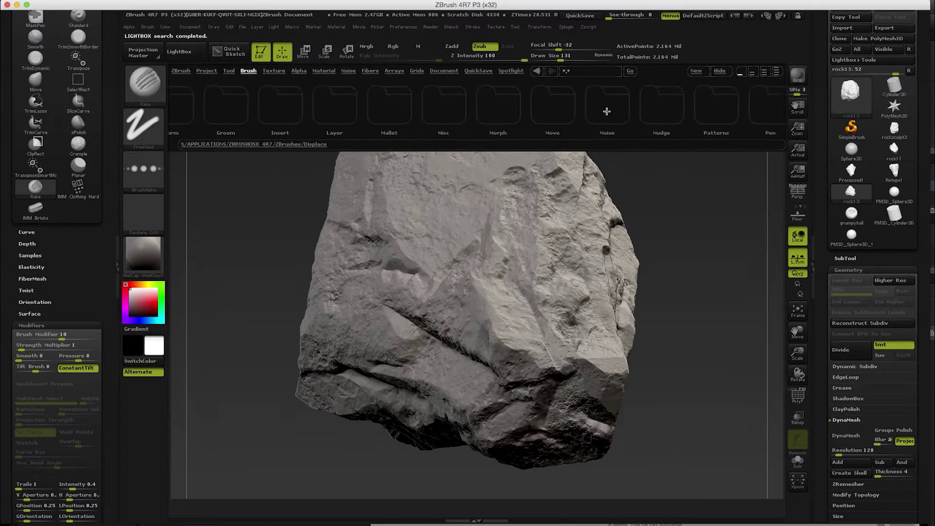
left_click(516, 110)
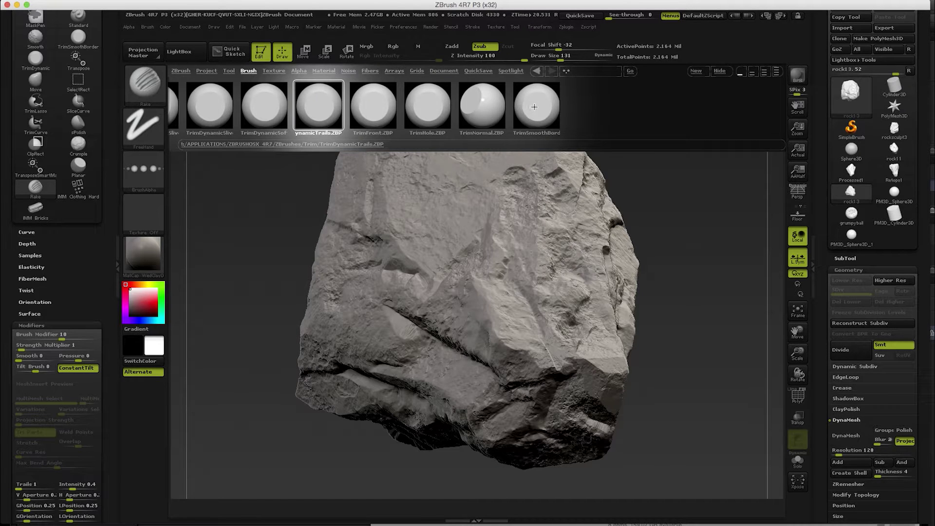
double_click(534, 107)
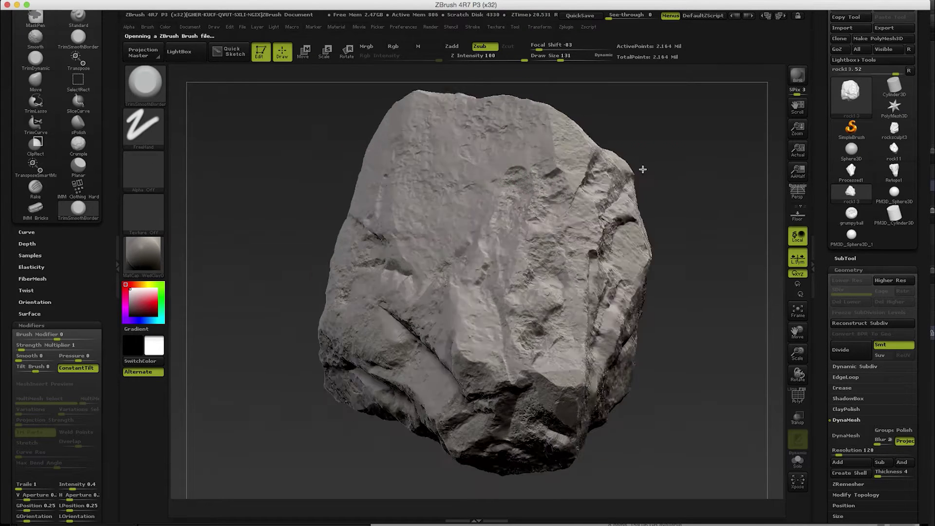
left_click_drag(643, 169, 397, 124)
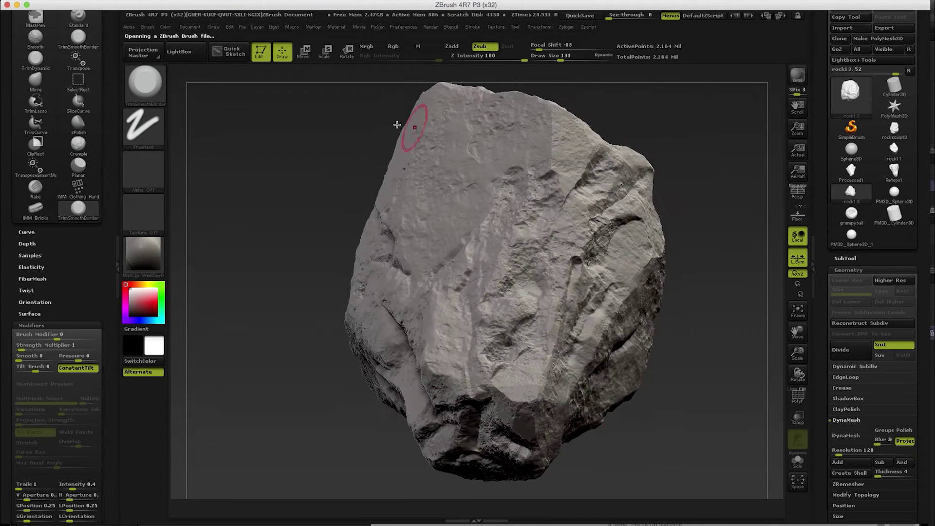
left_click(181, 52)
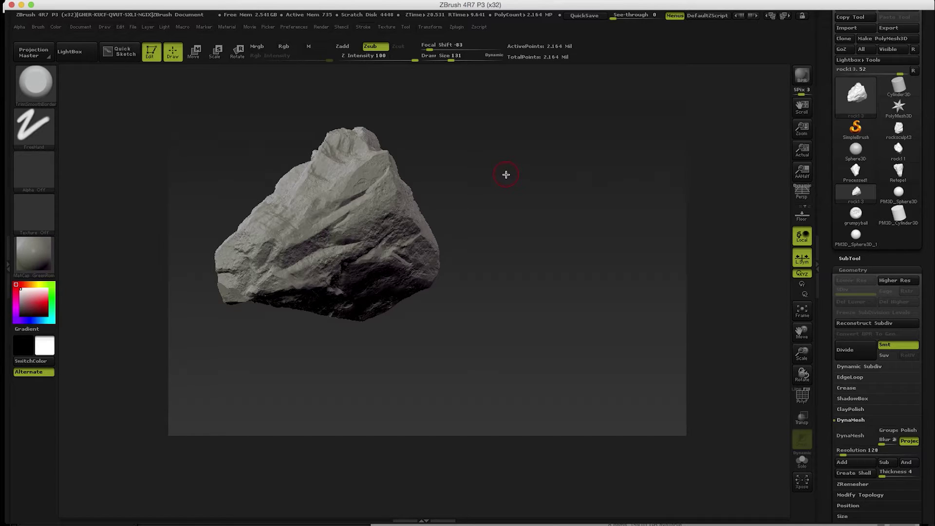
Step: Stamp several differently rotated and scaled copies of the rock across the canvas, making each new copy editable
mouse_move(500, 175)
left_mouse_down()
mouse_move(508, 172)
mouse_move(468, 184)
mouse_move(449, 167)
mouse_move(424, 174)
mouse_move(434, 159)
mouse_move(424, 154)
mouse_move(470, 209)
mouse_move(472, 232)
left_mouse_up()
key("t")
key("t")
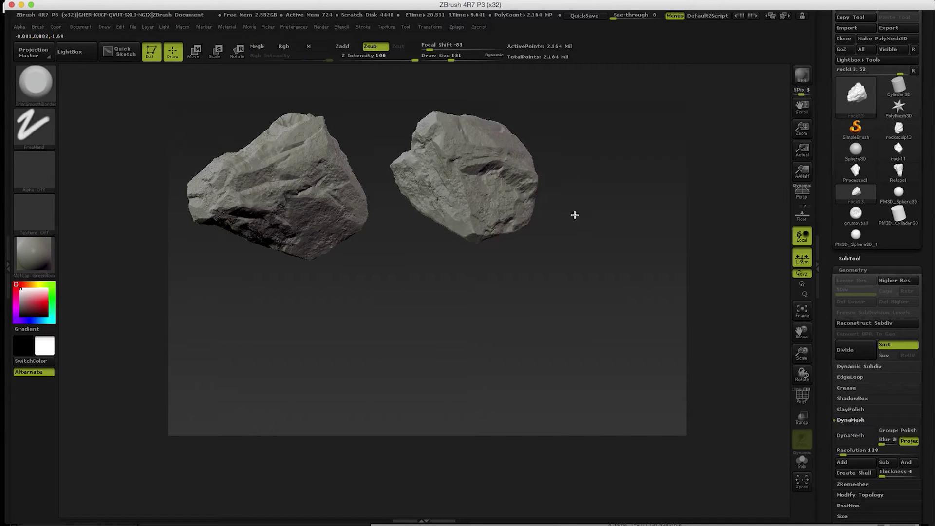
mouse_move(573, 213)
left_mouse_down()
mouse_move(597, 220)
mouse_move(561, 169)
mouse_move(592, 104)
mouse_move(459, 312)
mouse_move(510, 333)
mouse_move(593, 271)
mouse_move(564, 211)
mouse_move(570, 236)
mouse_move(585, 244)
mouse_move(585, 235)
mouse_move(561, 217)
mouse_move(580, 212)
left_mouse_up()
left_click(595, 192, "ctrl+shift")
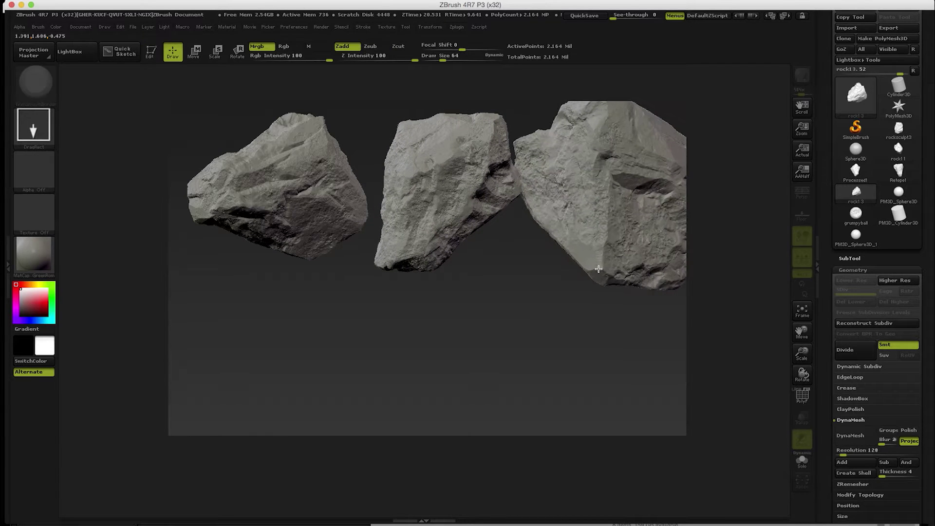
mouse_move(561, 306)
left_mouse_down()
mouse_move(549, 290)
mouse_move(535, 294)
mouse_move(538, 300)
mouse_move(522, 286)
mouse_move(507, 317)
mouse_move(444, 357)
mouse_move(448, 337)
mouse_move(426, 382)
mouse_move(429, 331)
left_mouse_up()
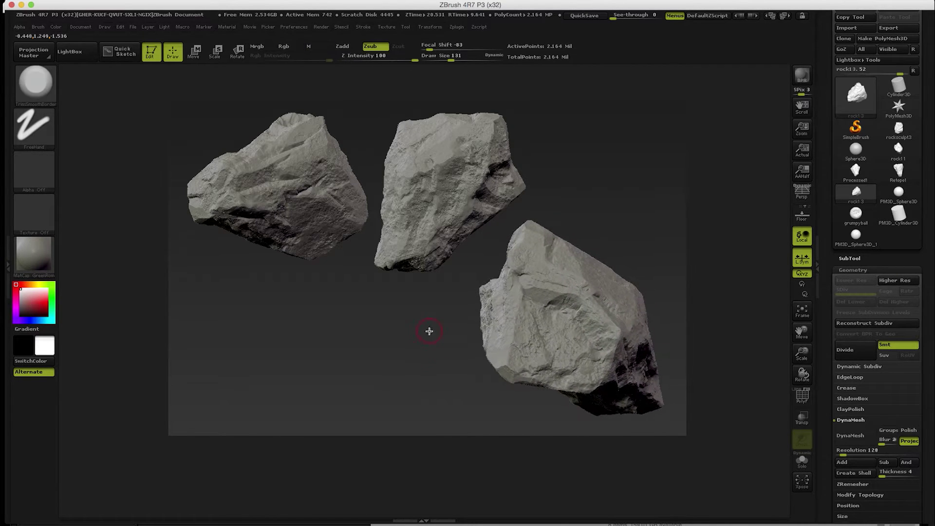
left_click_drag(257, 341, 370, 344)
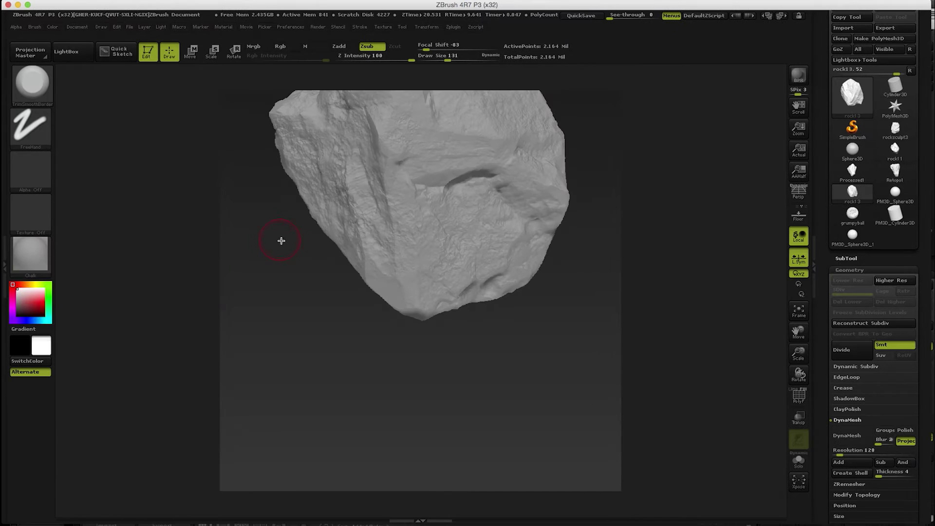
Step: Cover the canvas with overlapping, enlarged copies of the chalk-shaded rock in different orientations
left_click_drag(282, 240, 531, 237)
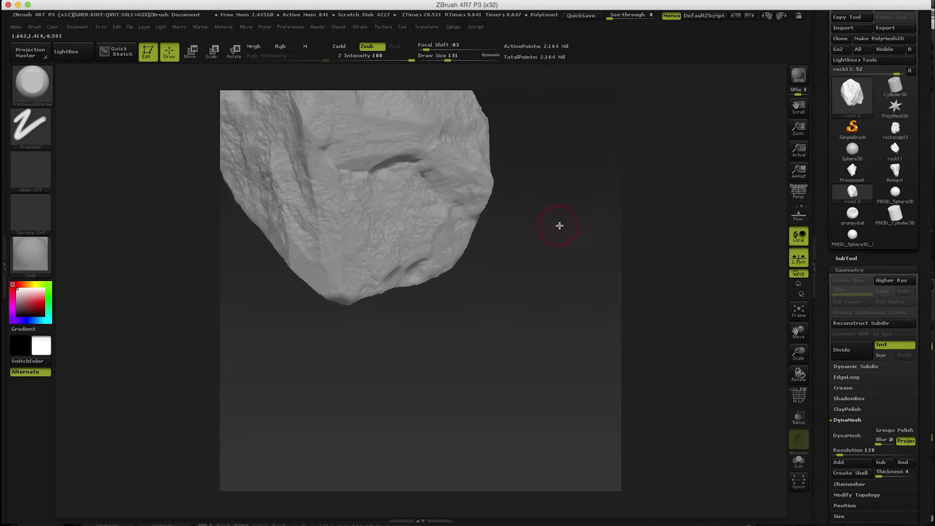
left_click_drag(551, 153, 489, 222)
left_click_drag(501, 318, 281, 343)
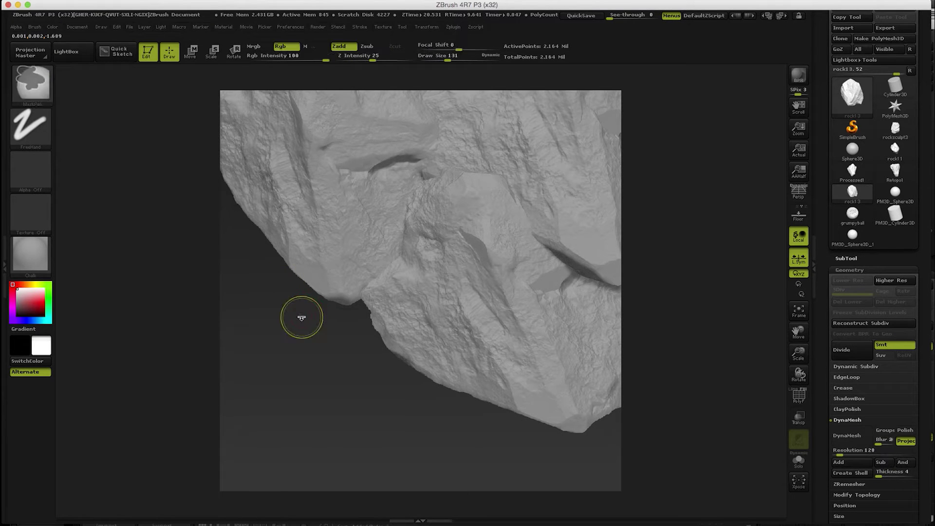
key("ctrl+z")
key("f")
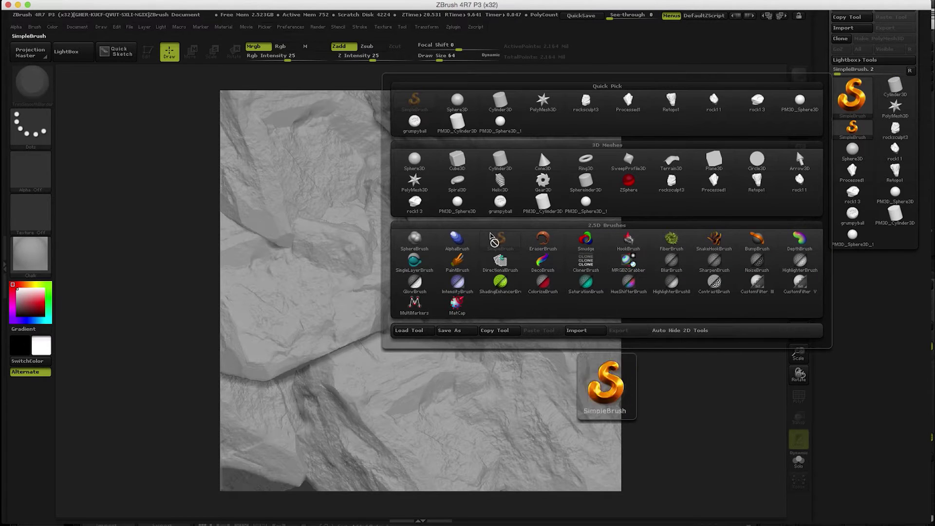
Step: Capture the rock-covered canvas area as an alpha with the MRGBZGrabber
left_click(620, 259)
left_click_drag(220, 91, 658, 502)
left_click(30, 168)
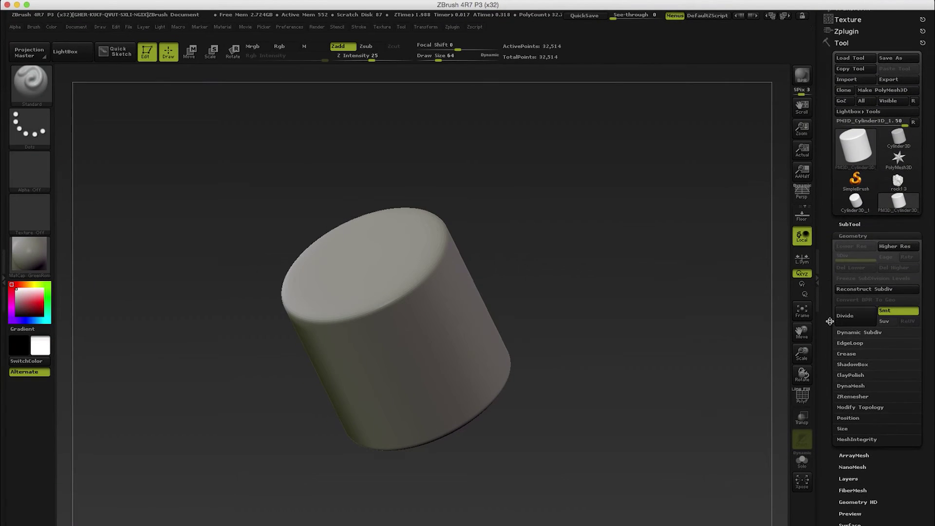
Step: Convert the cylinder to a DynaMesh at resolution 128 with its polyframe displayed
left_click(845, 387)
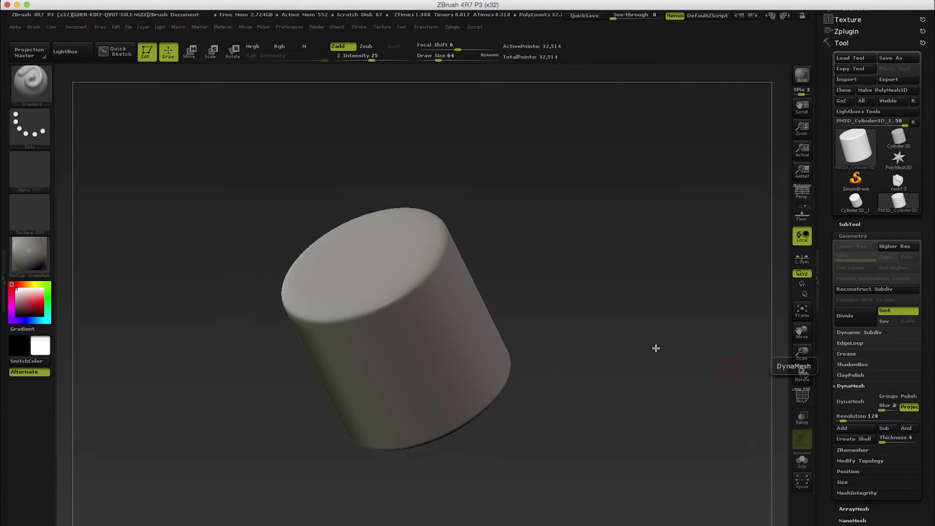
left_click_drag(584, 277, 592, 280, "ctrl")
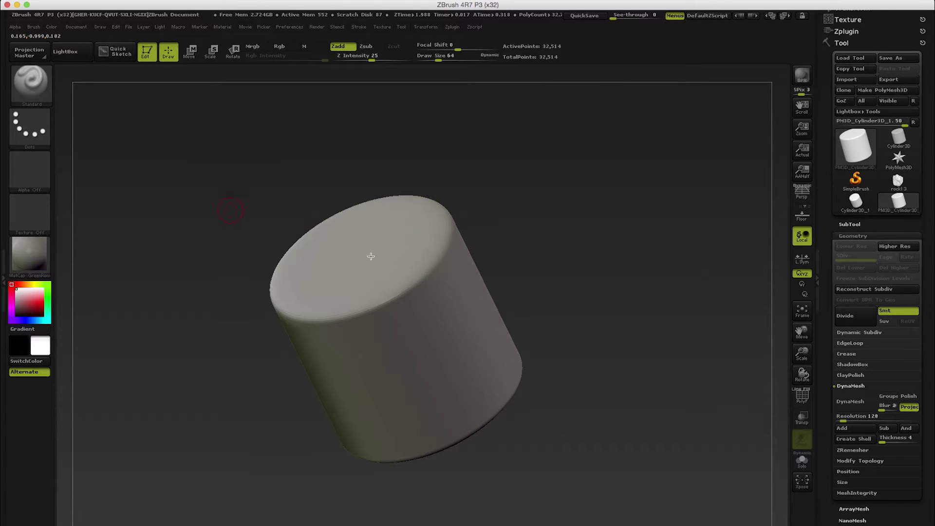
left_click(802, 396)
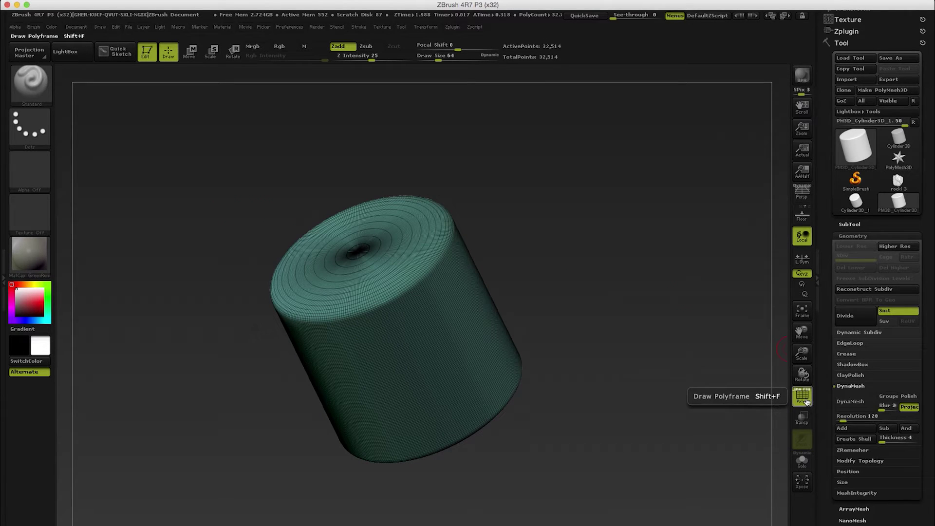
left_click_drag(591, 265, 589, 261, "ctrl")
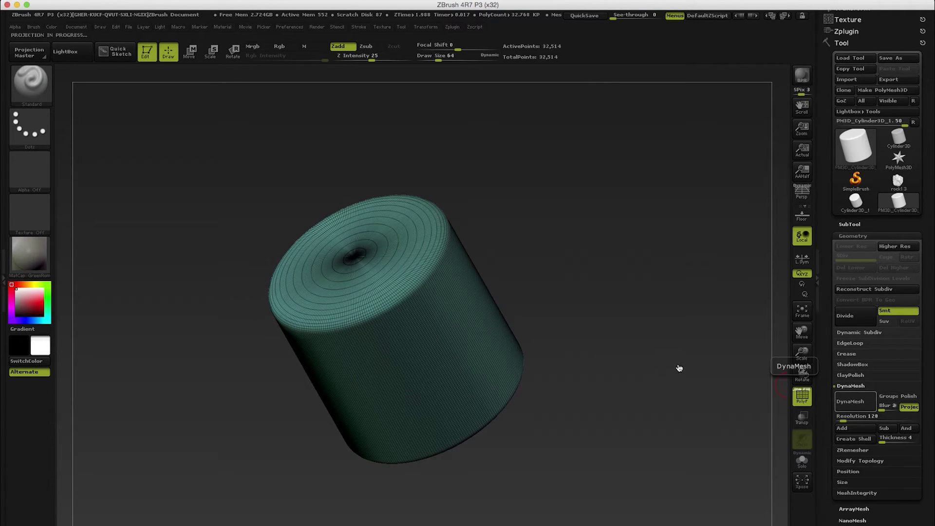
left_click_drag(632, 320, 657, 313, "alt")
left_click_drag(645, 238, 608, 232, "alt")
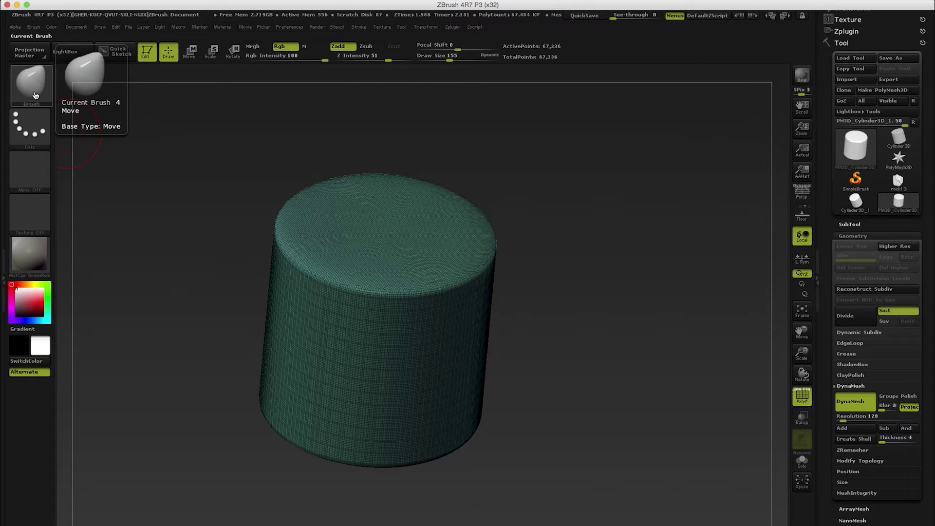
Step: Pull two rings of radial spikes out of the cylinder with the Move brush at draw sizes 155 and 113, updating the DynaMesh after each
mouse_move(414, 318)
left_mouse_down()
mouse_move(448, 349)
mouse_move(556, 405)
left_mouse_up()
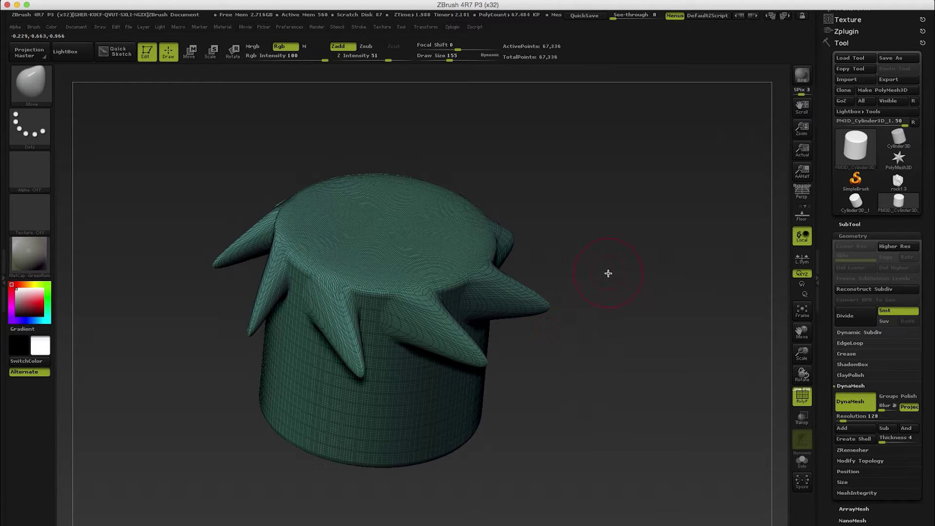
left_click_drag(603, 268, 678, 327, "ctrl")
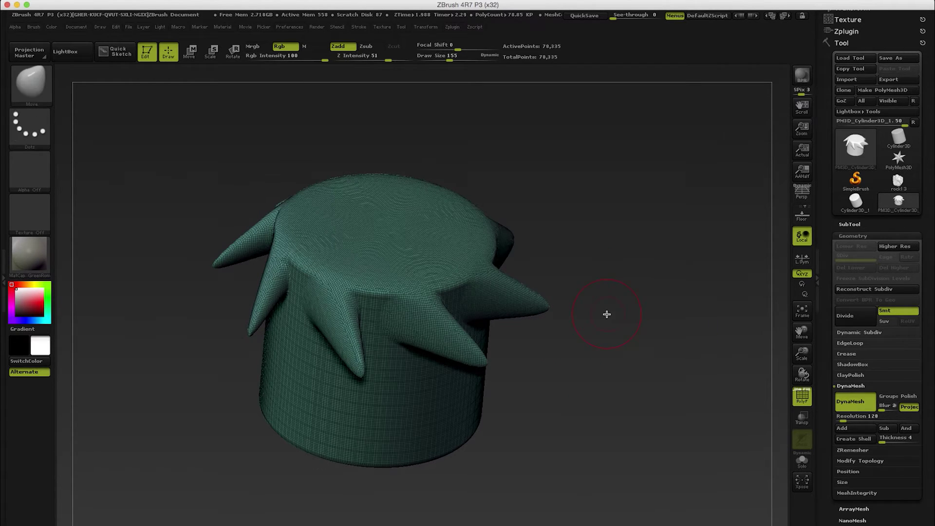
mouse_move(621, 283)
left_mouse_down()
mouse_move(610, 291)
mouse_move(627, 276)
mouse_move(615, 211)
left_mouse_up()
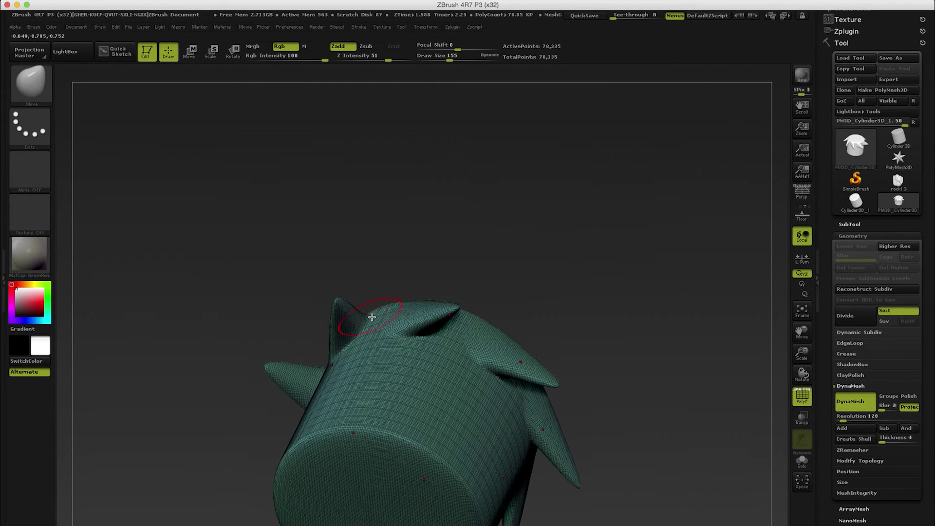
key("s")
mouse_move(414, 312)
left_mouse_down()
mouse_move(376, 163)
mouse_move(385, 175)
left_mouse_up()
key("ctrl")
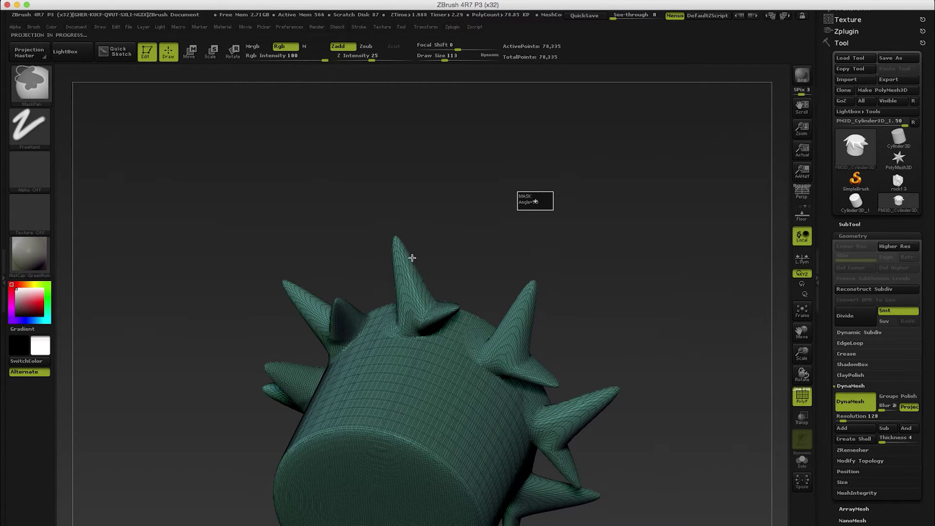
Step: Try to stretch the tips of the second spike ring further outward, setting the Move brush's draw size to 97
mouse_move(407, 269)
left_mouse_down()
mouse_move(445, 184)
mouse_move(441, 163)
left_mouse_up()
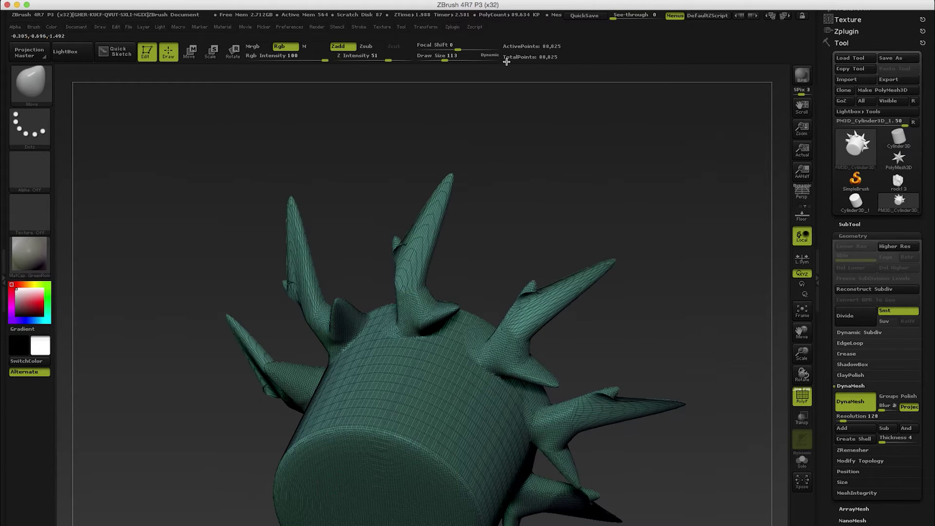
key("ctrl+z")
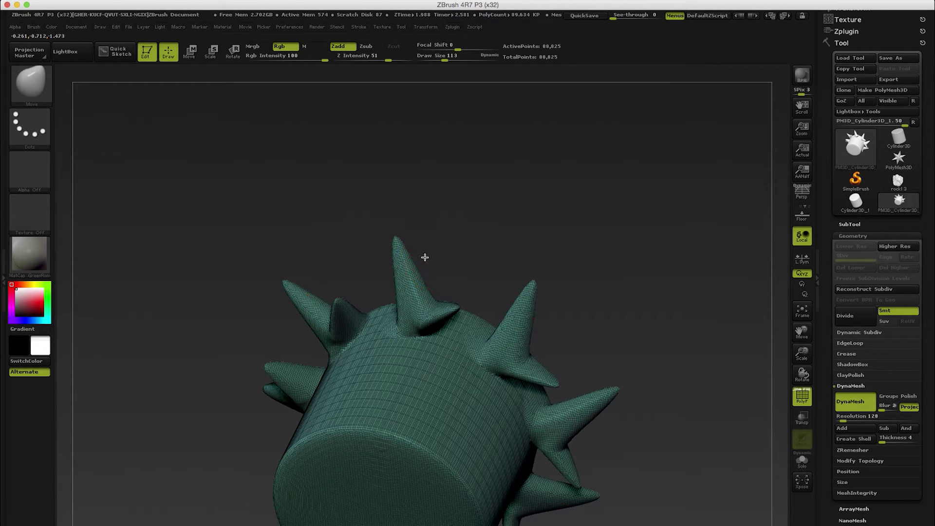
key("ctrl+shift+z")
key("ctrl+z")
type("s")
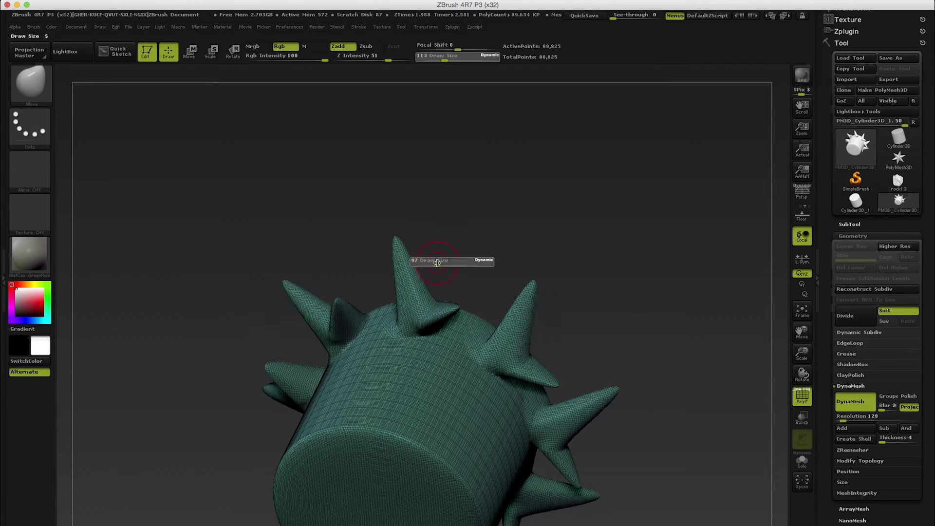
type("97")
key("Return")
key("ctrl+z")
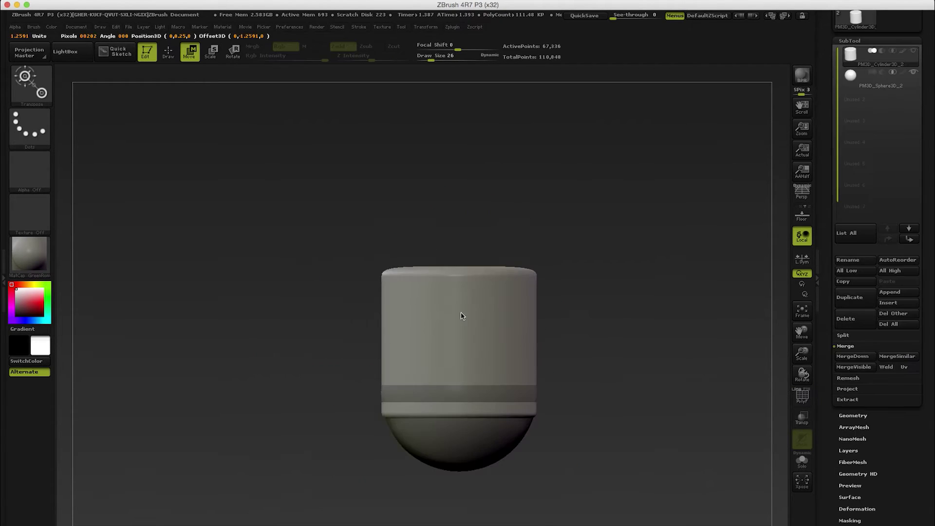
Step: Move the cylinder down over the sphere and subtract the sphere to carve a rounded bowl into the cylinder's top
mouse_move(462, 315)
left_mouse_down()
mouse_move(455, 506)
mouse_move(453, 490)
left_mouse_up()
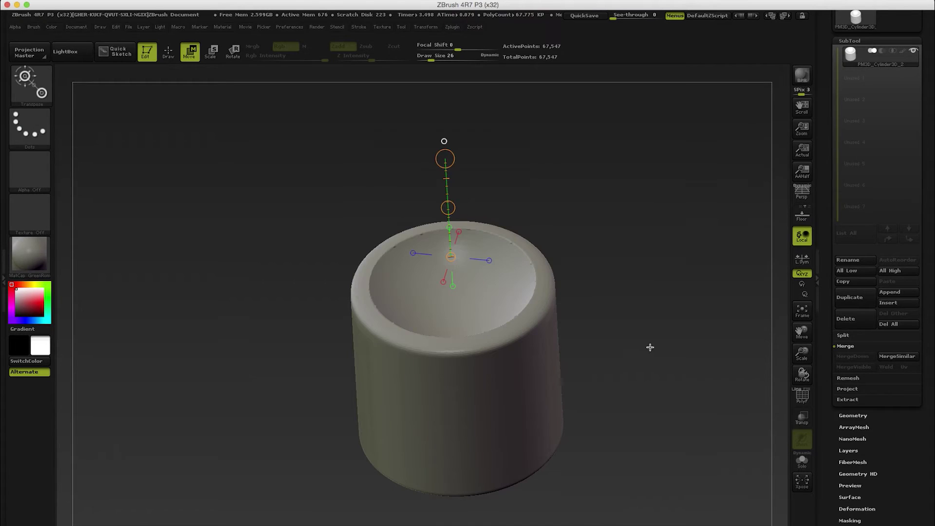
mouse_move(651, 347)
left_mouse_down()
mouse_move(641, 367)
mouse_move(658, 375)
mouse_move(658, 359)
left_mouse_up()
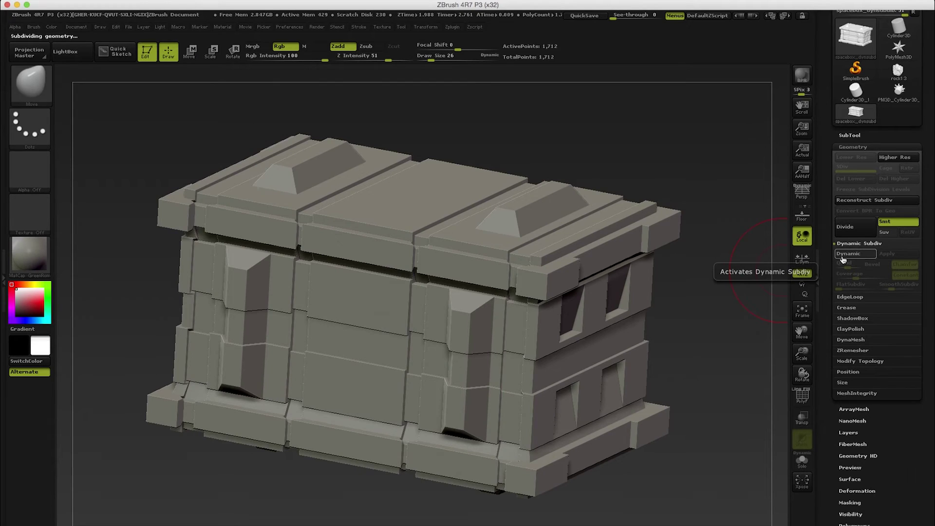
Step: Enable Dynamic Subdiv on the crate with QGrid 7 and Chamfer, and lower the Coverage to tighten the edge bevels
left_click(843, 255)
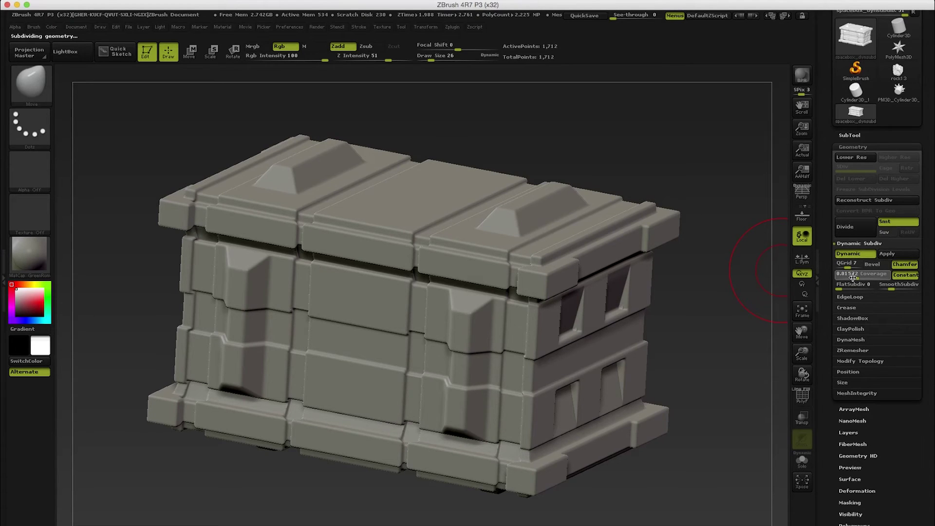
left_click_drag(853, 277, 851, 277)
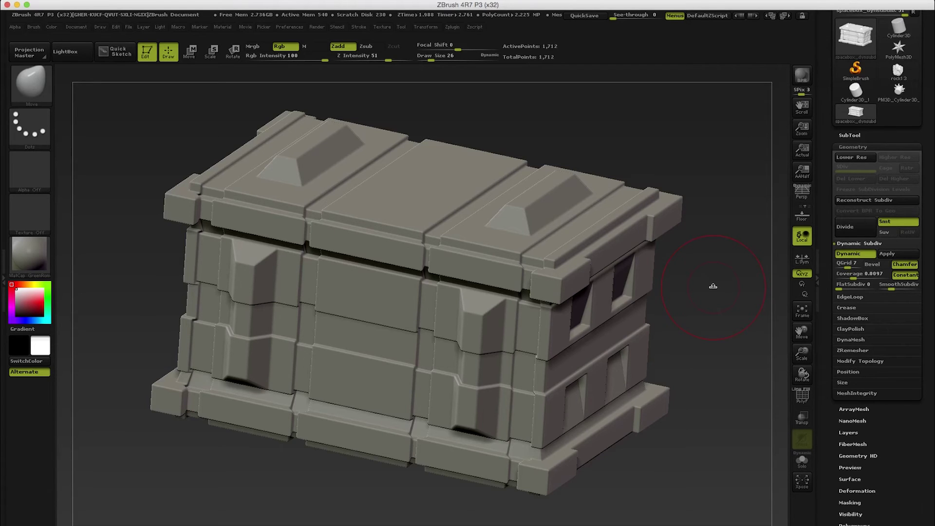
left_click_drag(714, 285, 713, 290)
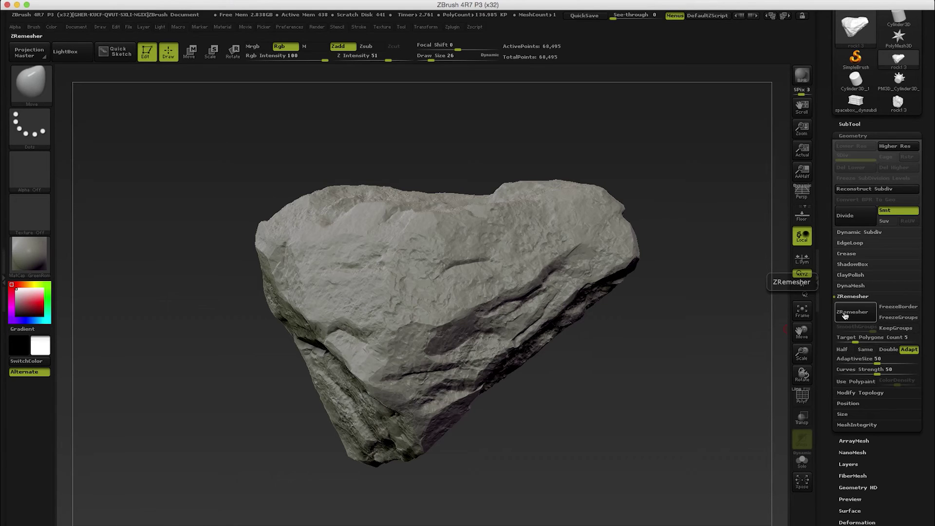
Step: Remesh the rock with ZRemesher at a target polygon count of 5 and check its new topology from several angles in polyframe view
left_click(845, 316)
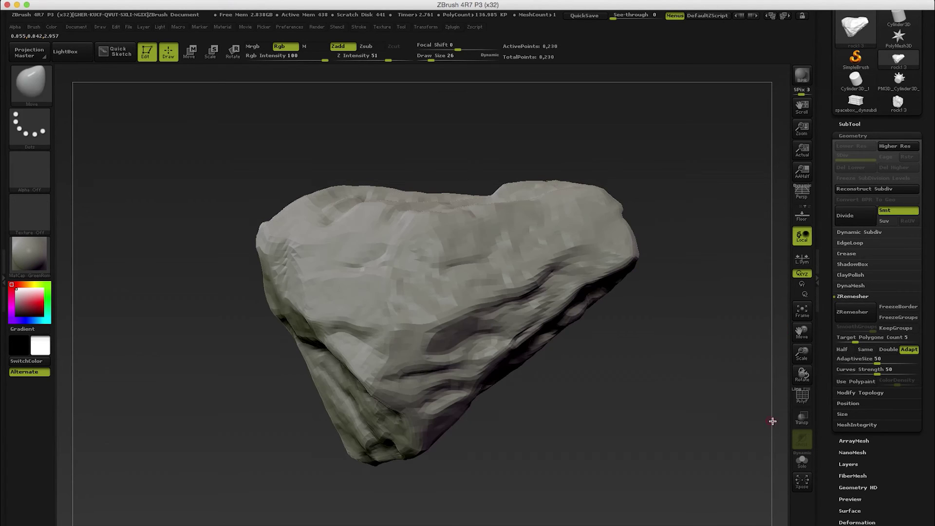
left_click(800, 398)
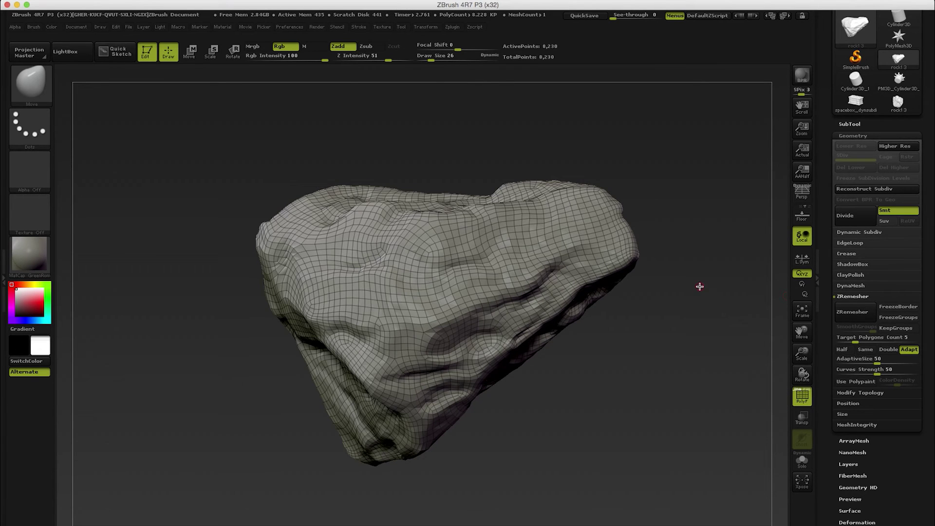
mouse_move(699, 284)
left_mouse_down()
mouse_move(679, 271)
mouse_move(647, 282)
mouse_move(666, 334)
mouse_move(680, 235)
mouse_move(699, 255)
mouse_move(707, 332)
mouse_move(689, 249)
mouse_move(695, 231)
mouse_move(714, 329)
mouse_move(722, 305)
mouse_move(720, 315)
mouse_move(703, 306)
mouse_move(702, 267)
left_mouse_up()
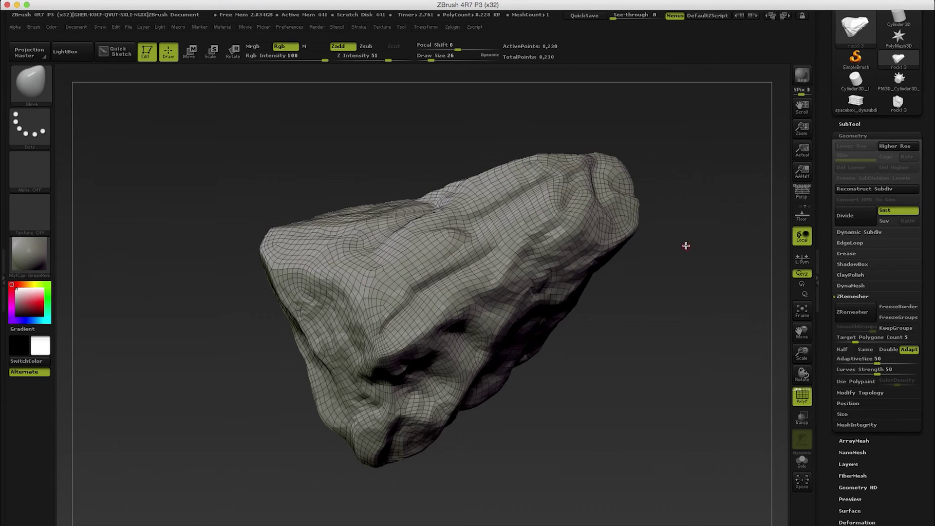
left_click_drag(685, 247, 679, 303)
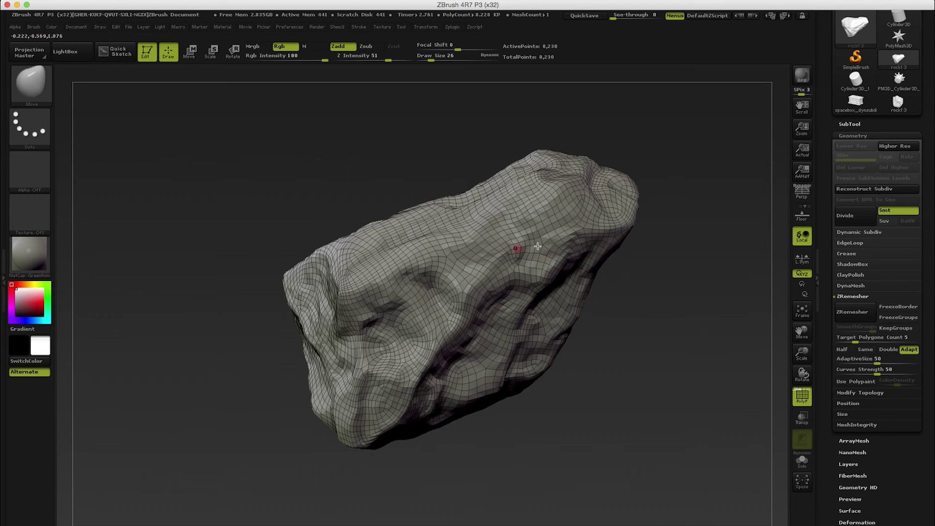
left_click_drag(700, 357, 689, 310)
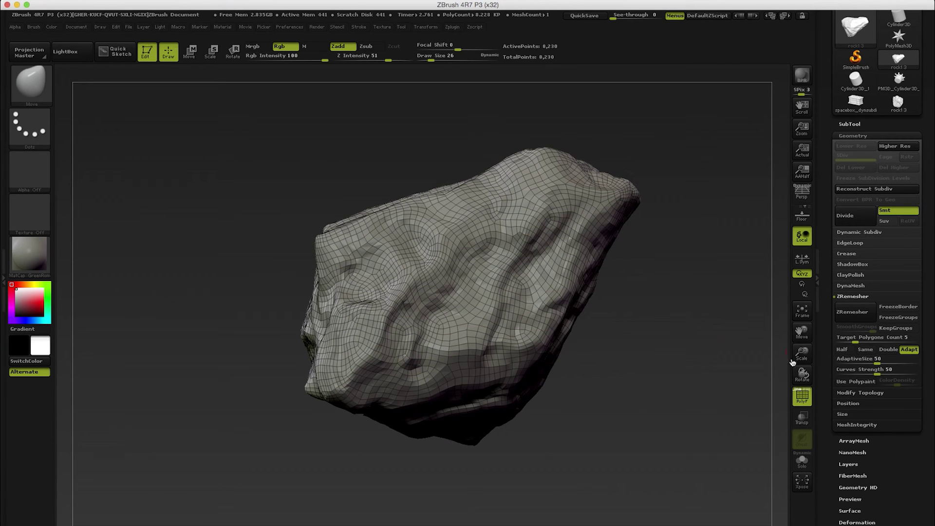
left_click(802, 395)
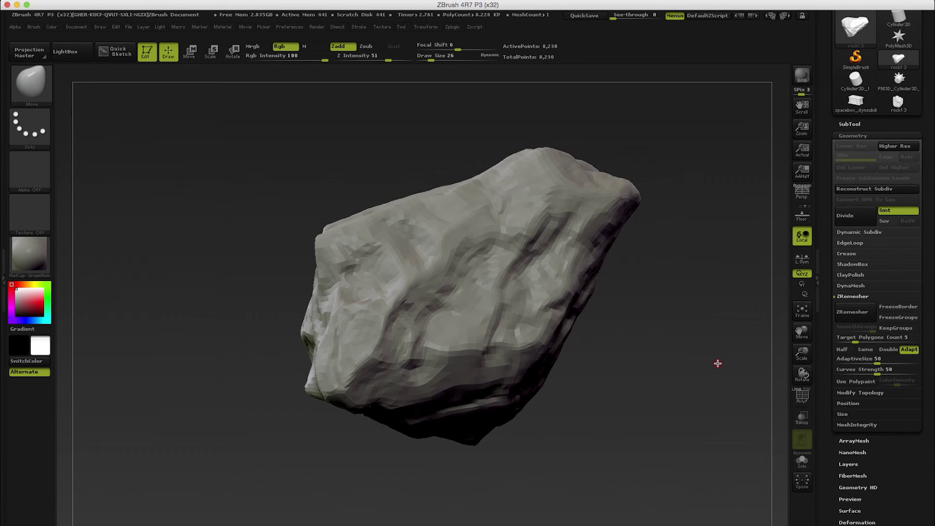